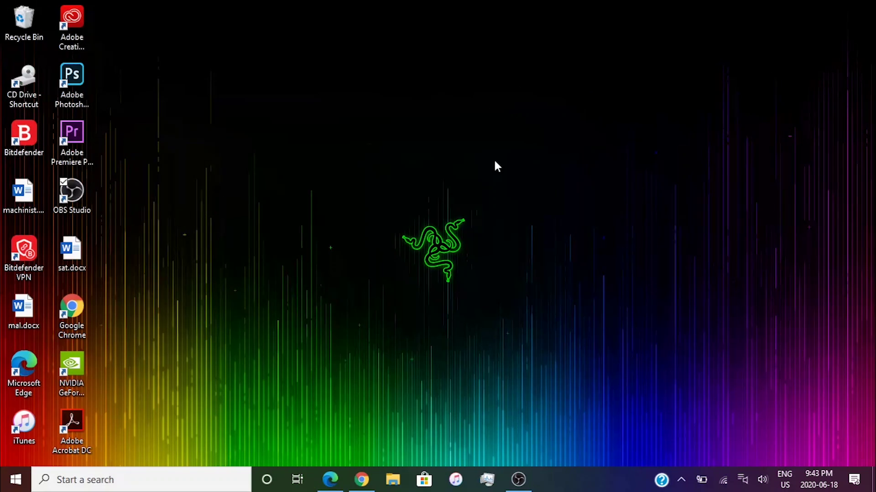
Search 'update', run Check for updates until the PC reports up to date, then close Settings.
{"action": "left_click", "coordinate": [121, 478]}
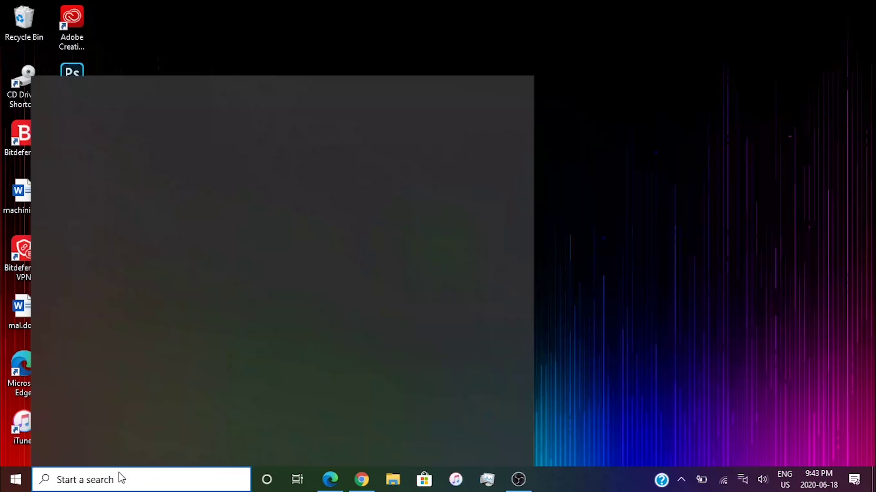
{"action": "type", "text": "u"}
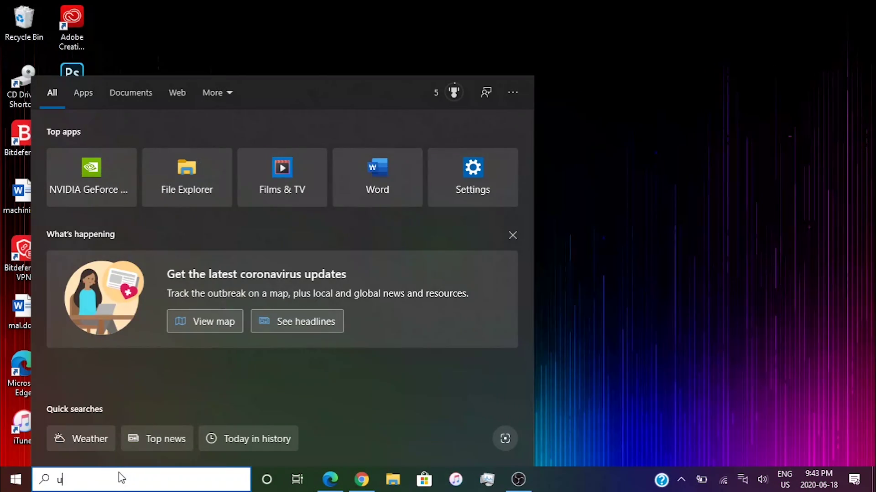
{"action": "type", "text": "pdate"}
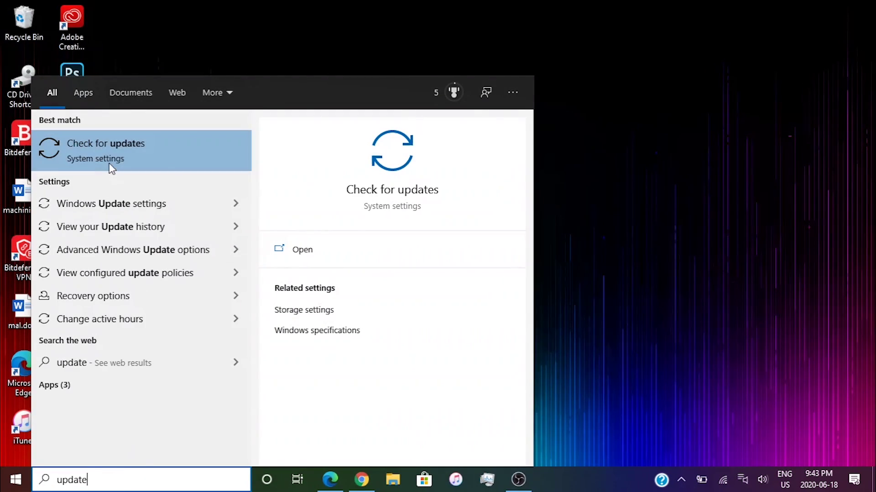
{"action": "left_click", "coordinate": [120, 152]}
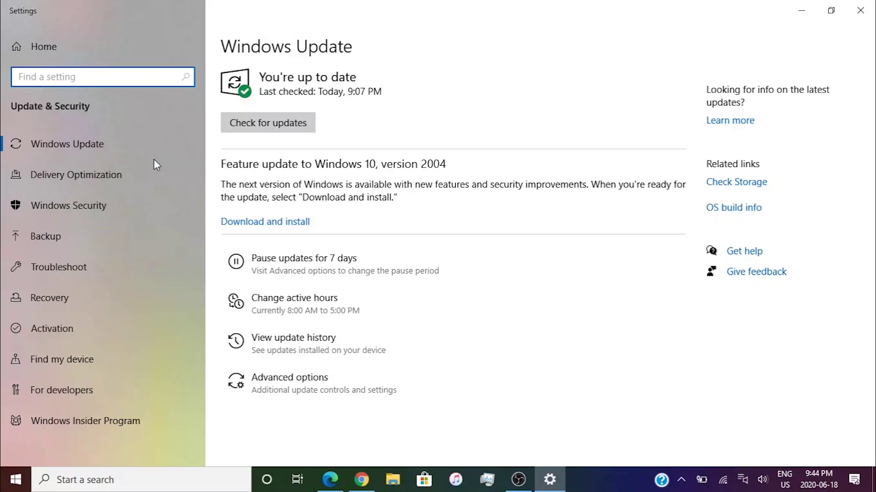
{"action": "left_click", "coordinate": [269, 121]}
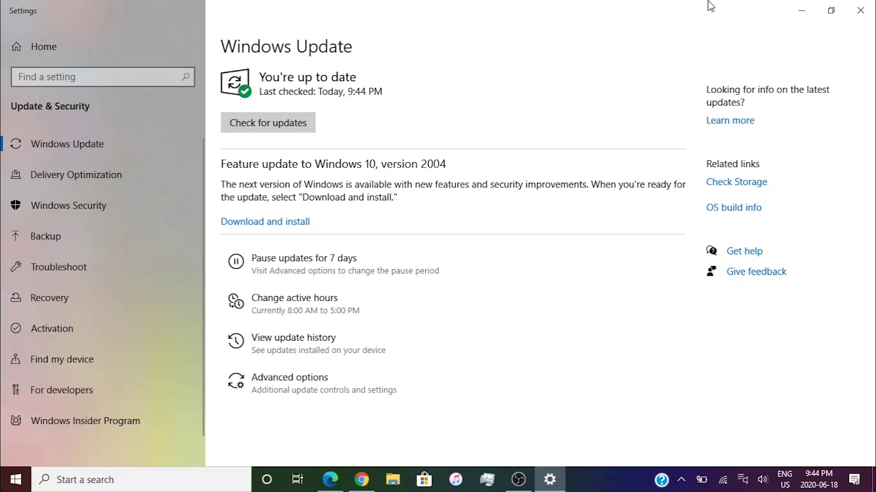
{"action": "left_click", "coordinate": [859, 7]}
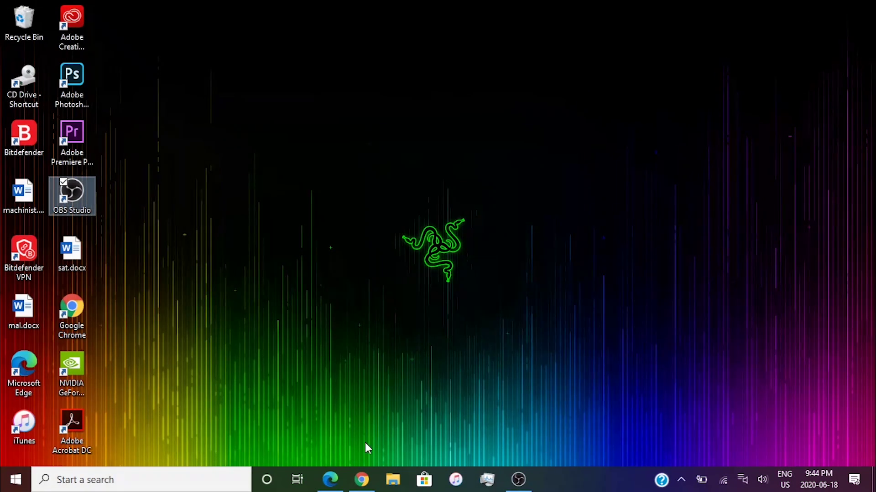
Open Programs and Features by running appwiz.cpl.
{"action": "key", "text": "super+r"}
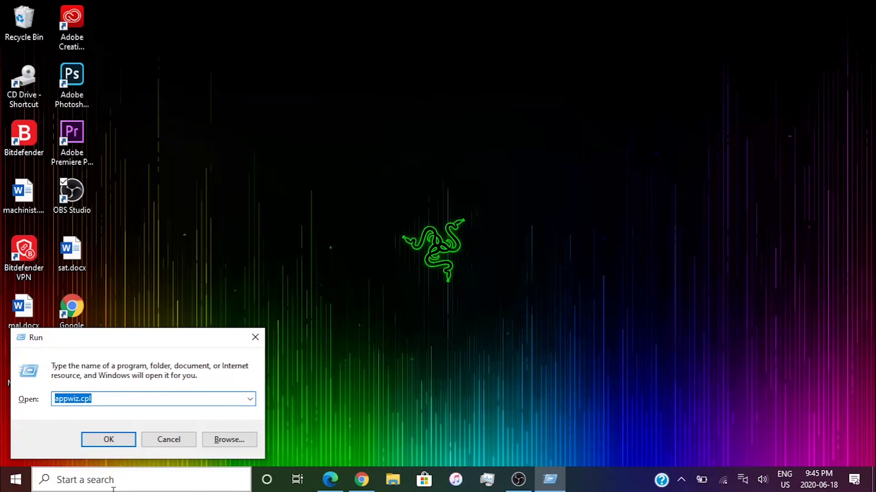
{"action": "key", "text": "BackSpace"}
{"action": "type", "text": "appw"}
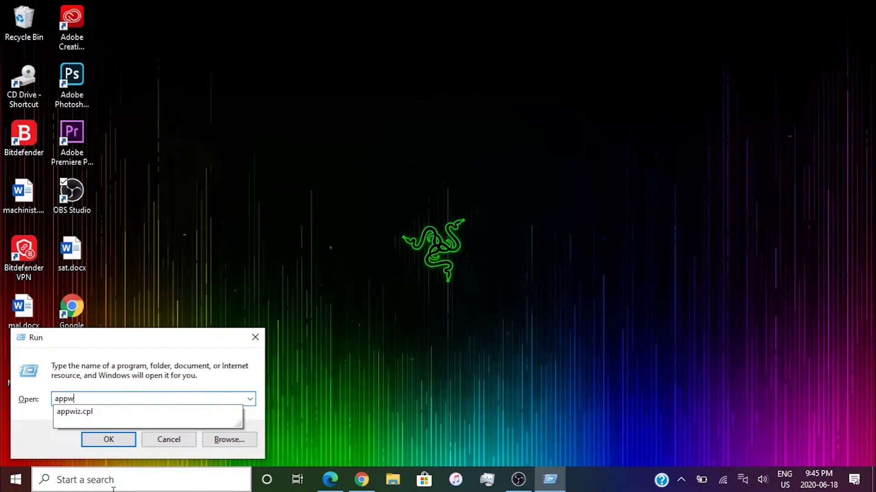
{"action": "type", "text": "iz.cpl"}
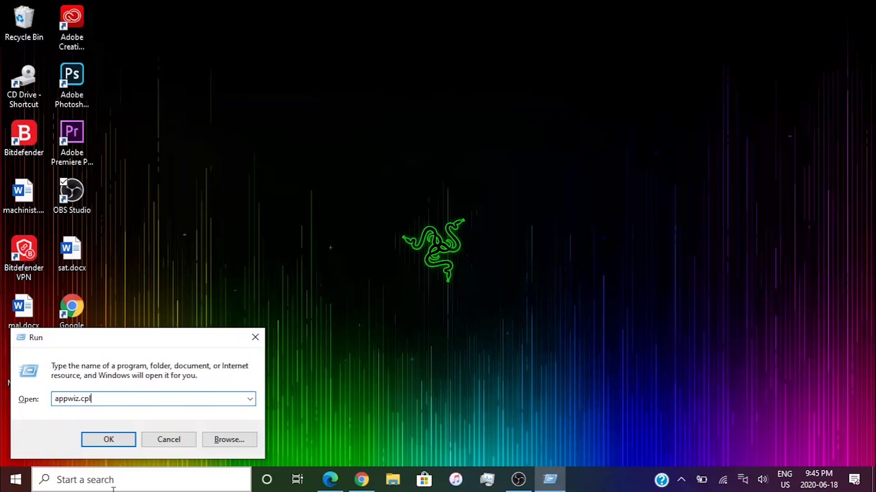
{"action": "key", "text": "Return"}
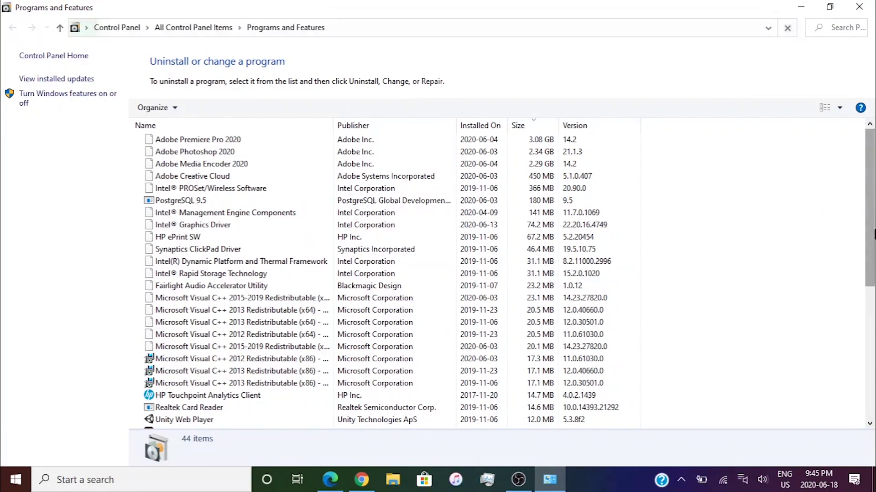
Uninstall NVIDIA GeForce NOW 2.0.20.86, dismiss the success message and close the list.
{"action": "scroll", "coordinate": [874, 234], "scroll_direction": "down", "scroll_amount": 7}
{"action": "scroll", "coordinate": [461, 351], "scroll_direction": "down", "scroll_amount": 2}
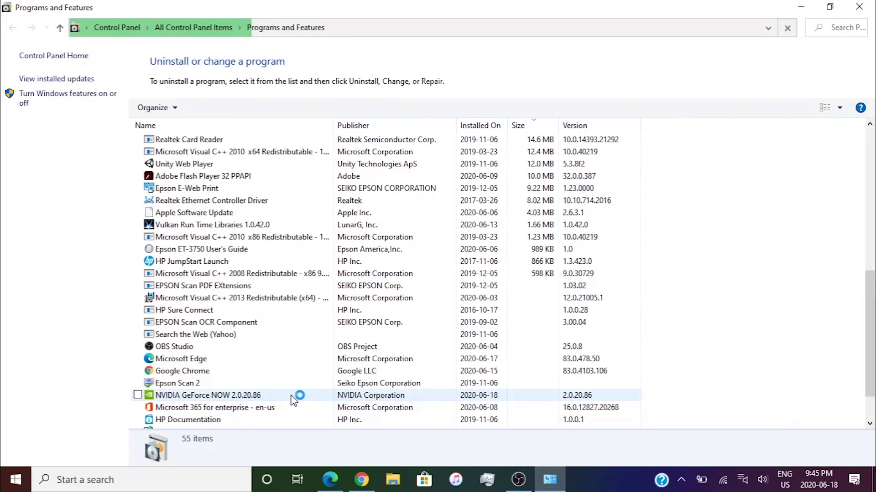
{"action": "scroll", "coordinate": [873, 412], "scroll_direction": "down", "scroll_amount": 7}
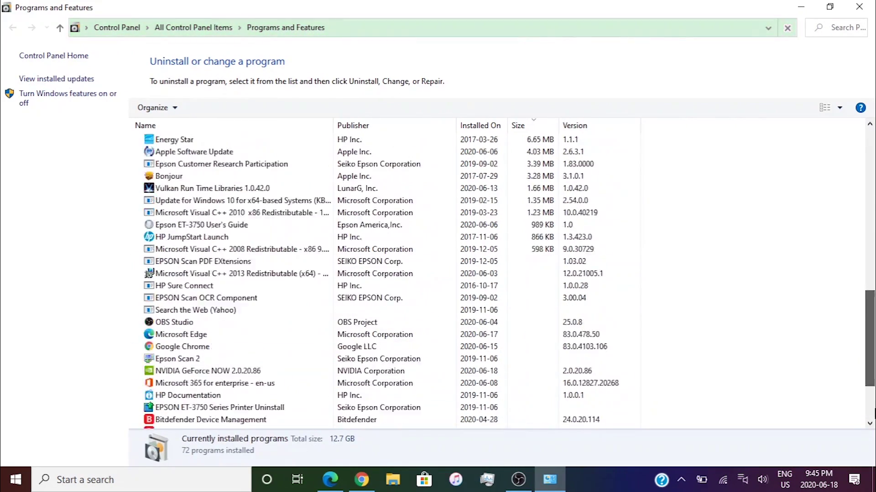
{"action": "scroll", "coordinate": [874, 406], "scroll_direction": "down", "scroll_amount": 8}
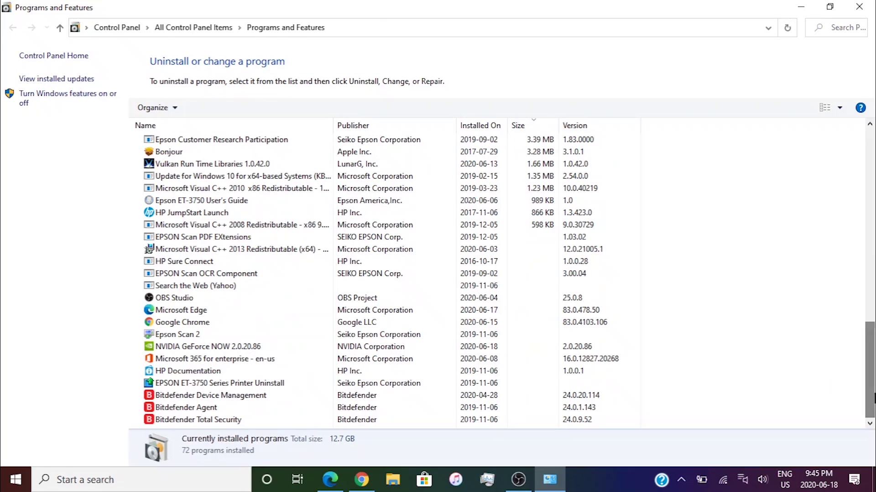
{"action": "left_click", "coordinate": [246, 348]}
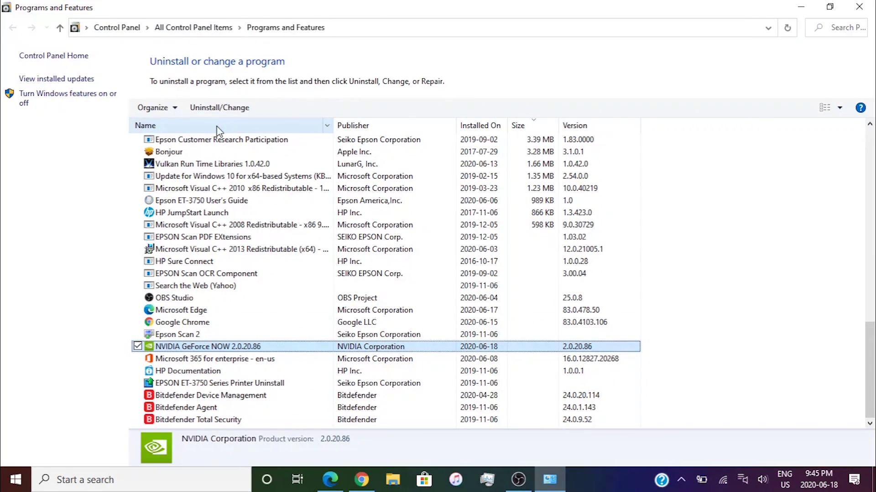
{"action": "left_click", "coordinate": [218, 113]}
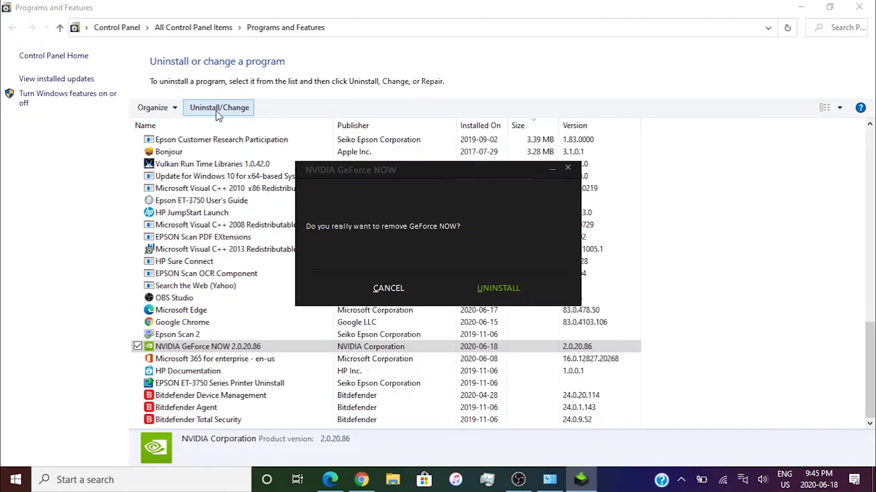
{"action": "left_click", "coordinate": [505, 289]}
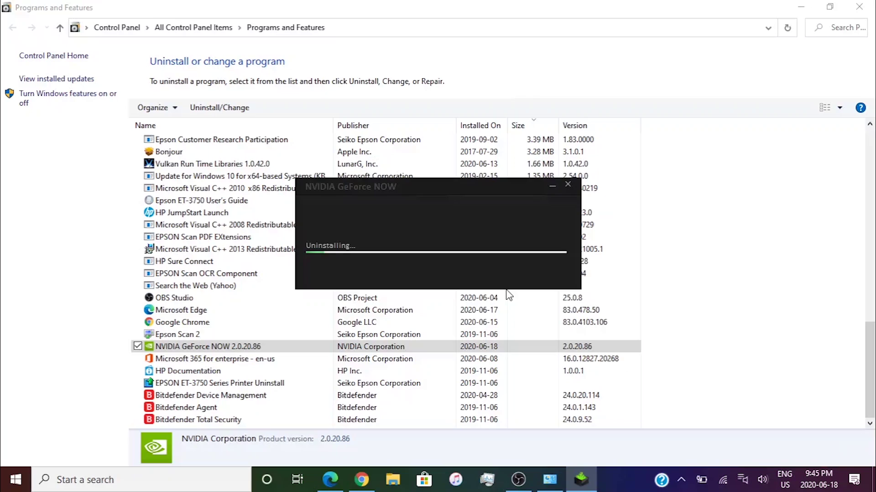
{"action": "left_click", "coordinate": [547, 285]}
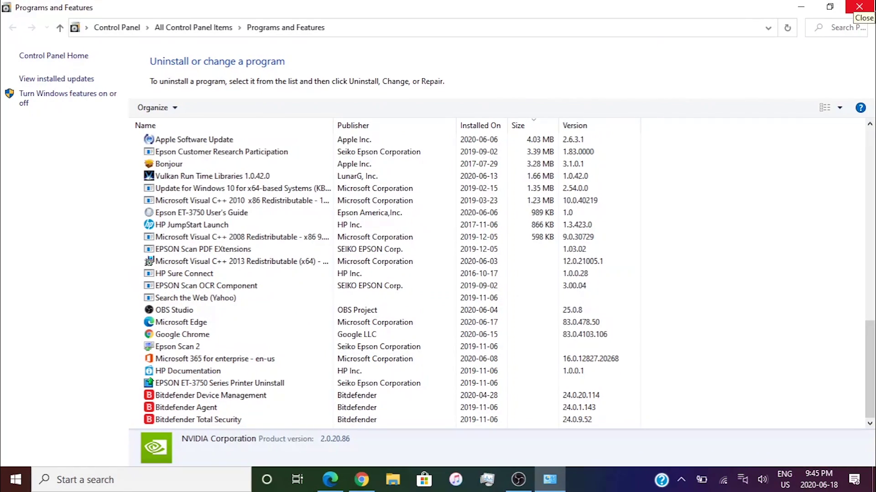
{"action": "left_click", "coordinate": [859, 6]}
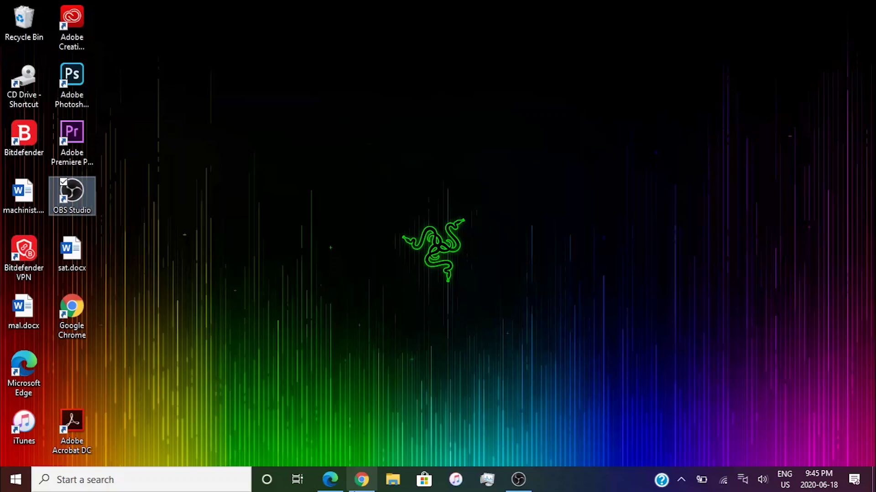
Download the 110 MB GeForceNOW-release.exe Windows PC installer from the NVIDIA support page in Chrome.
{"action": "left_click", "coordinate": [392, 479]}
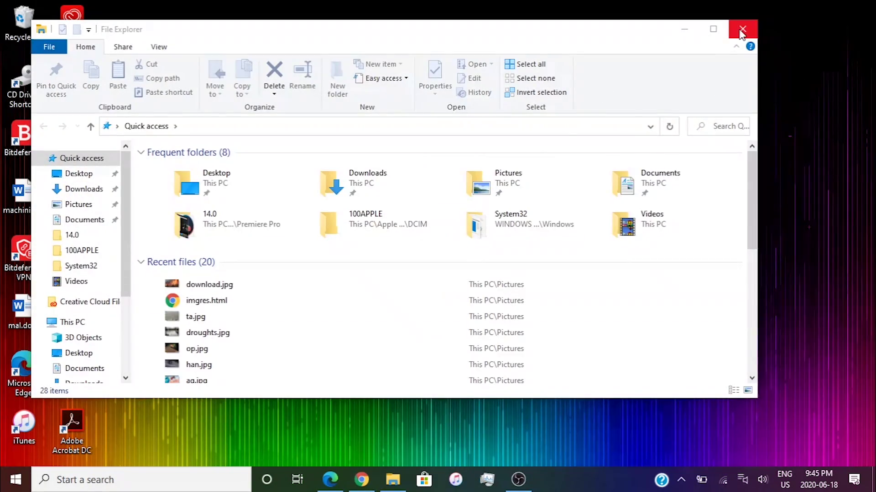
{"action": "left_click", "coordinate": [743, 29]}
{"action": "left_click", "coordinate": [363, 482]}
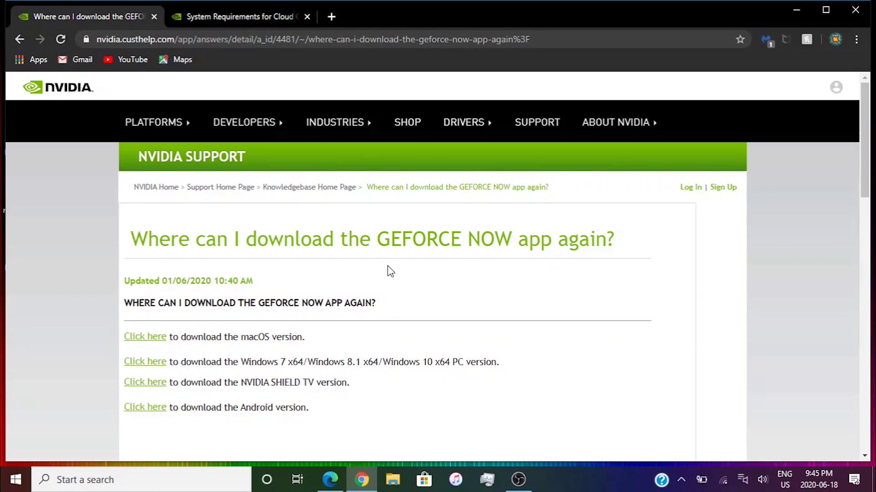
{"action": "left_click", "coordinate": [335, 123]}
{"action": "left_click", "coordinate": [151, 362]}
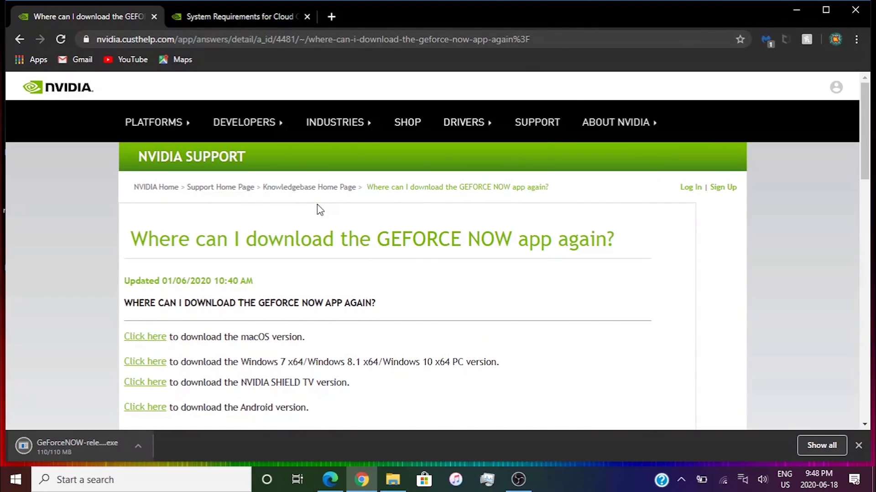
{"action": "left_click", "coordinate": [392, 479]}
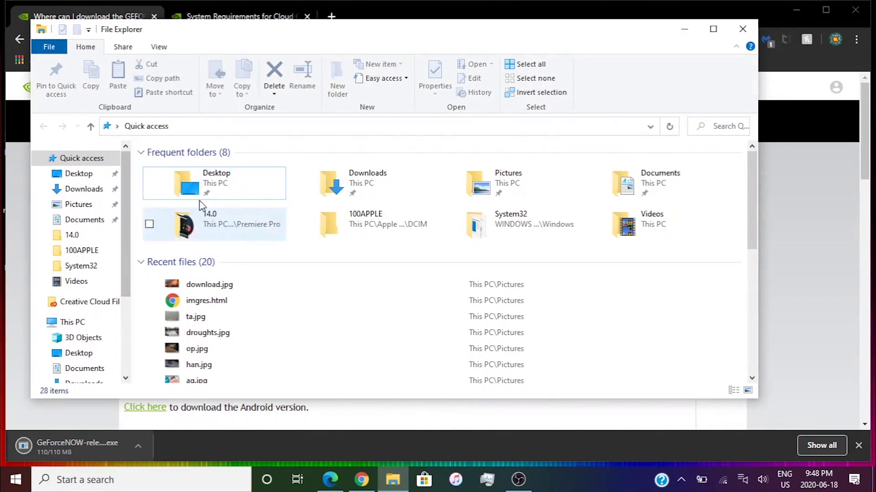
Run GeForceNOW-release (1).exe from Downloads, then minimise File Explorer and Chrome.
{"action": "left_click", "coordinate": [93, 189]}
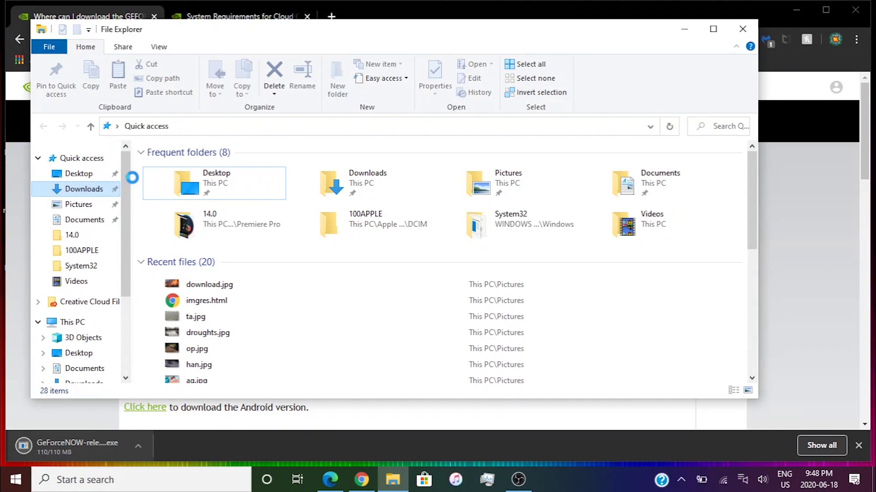
{"action": "left_click", "coordinate": [81, 189]}
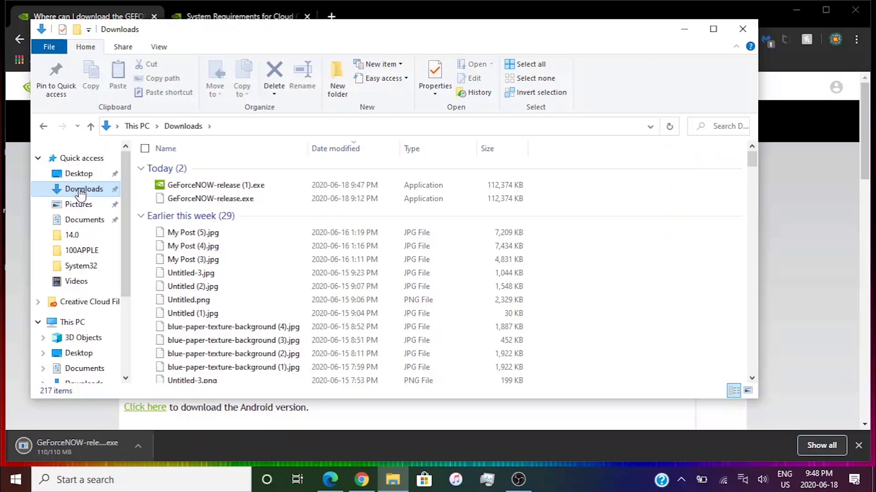
{"action": "mouse_move", "coordinate": [226, 196]}
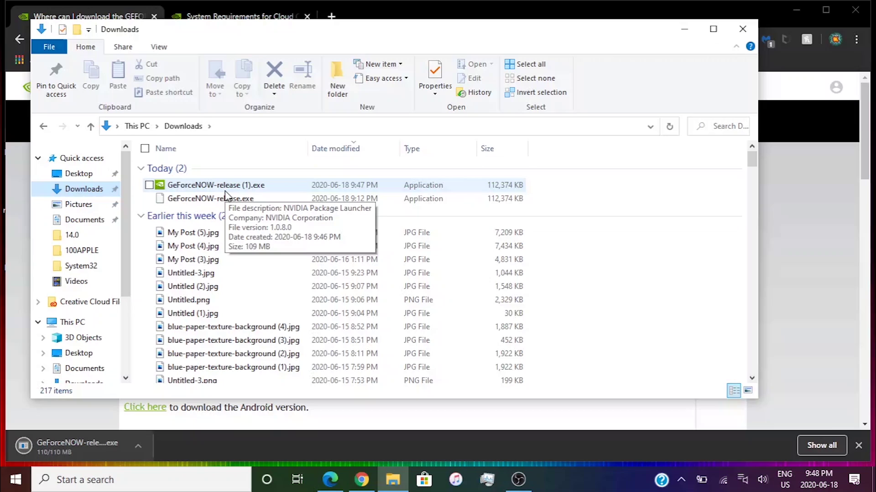
{"action": "left_click", "coordinate": [293, 188]}
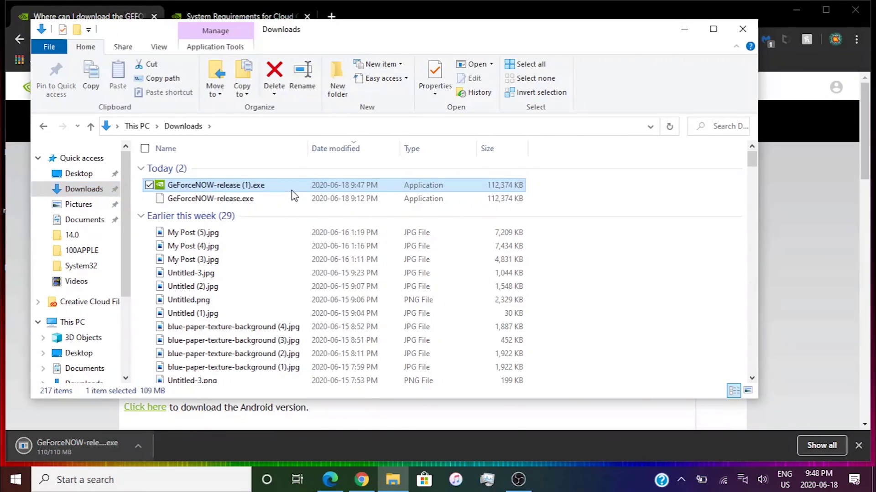
{"action": "double_click", "coordinate": [292, 190]}
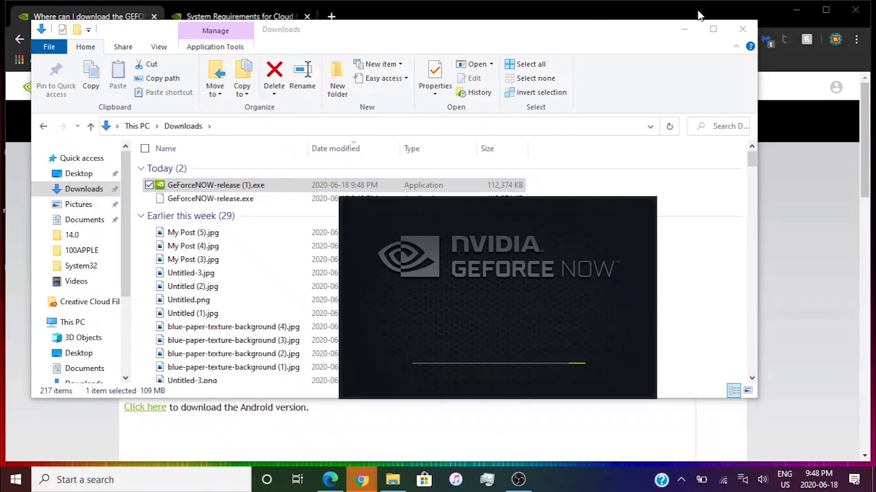
{"action": "left_click", "coordinate": [680, 30]}
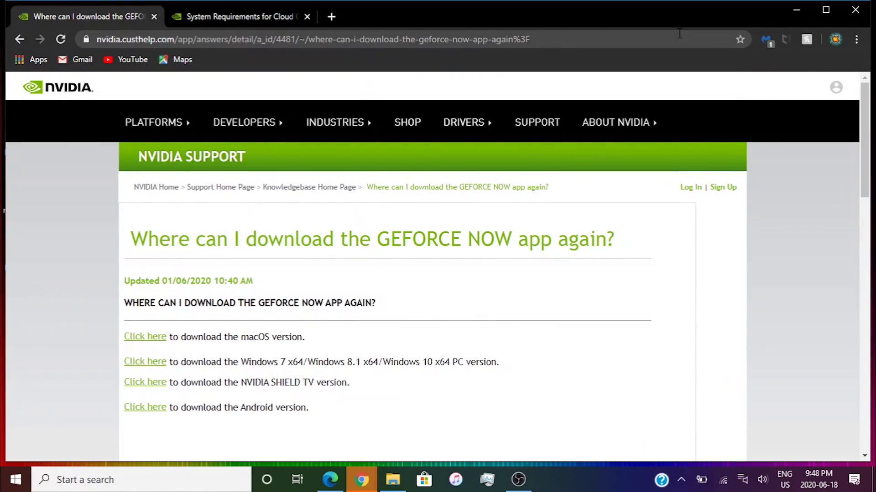
{"action": "left_click", "coordinate": [796, 10]}
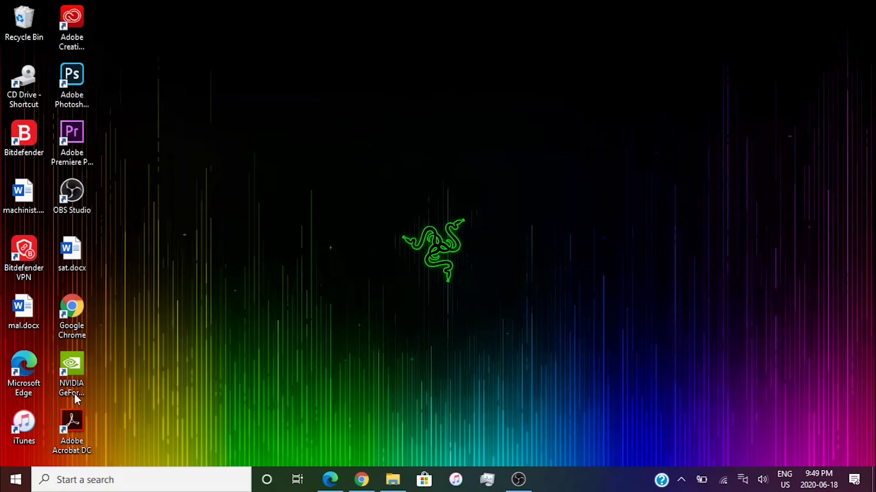
Launch the NVIDIA GeForce NOW desktop shortcut and accept its privacy and terms-of-use notice.
{"action": "left_click", "coordinate": [77, 365]}
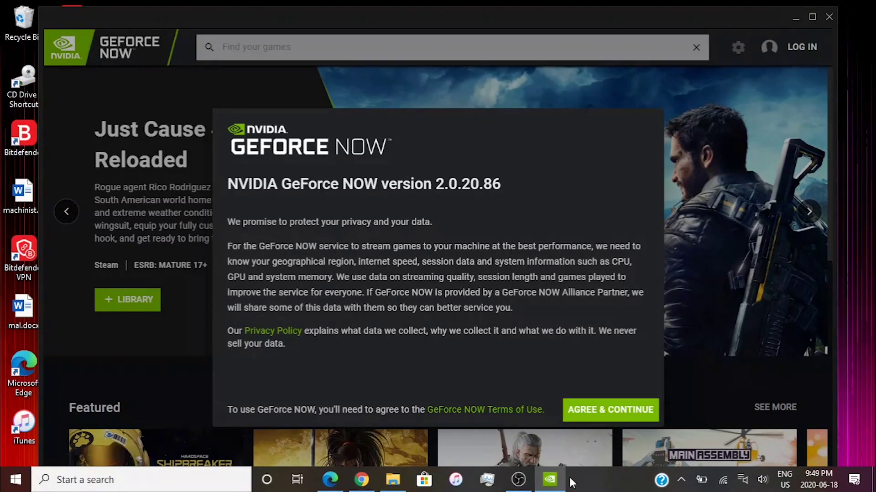
{"action": "left_click", "coordinate": [598, 413]}
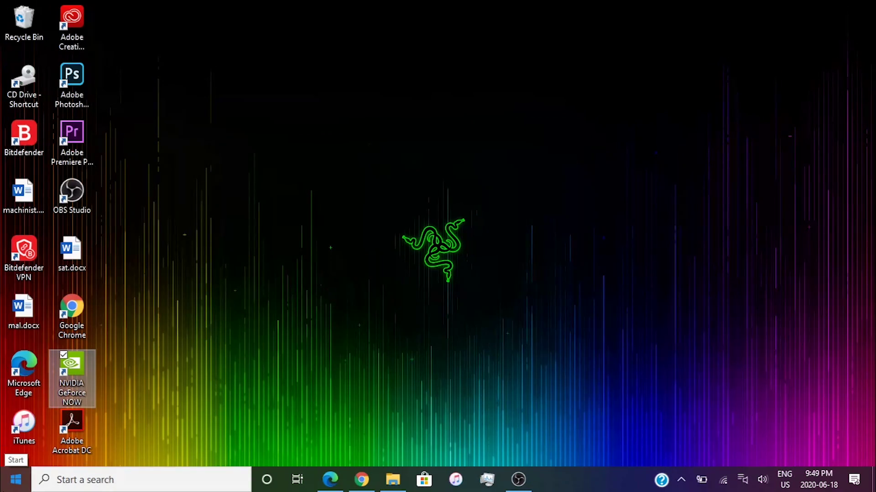
Start an automatic online driver search for Intel(R) HD Graphics 620 under Display adapters, then cancel it.
{"action": "right_click", "coordinate": [16, 479]}
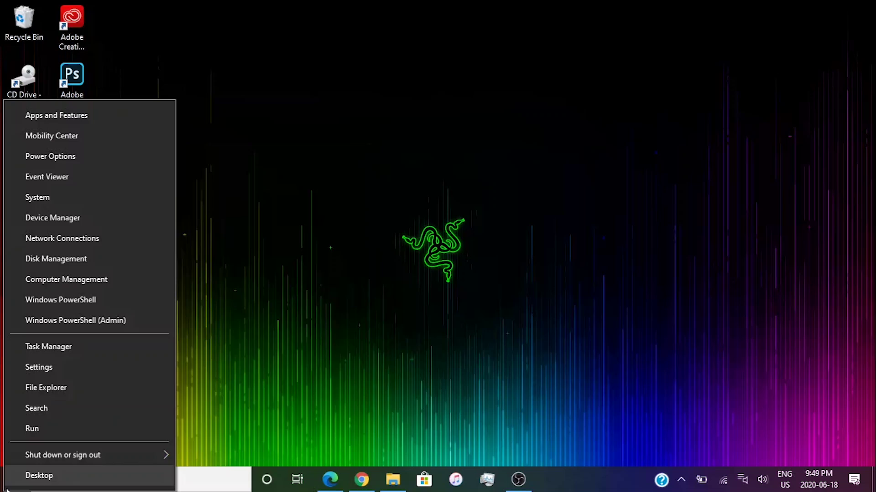
{"action": "left_click", "coordinate": [88, 216]}
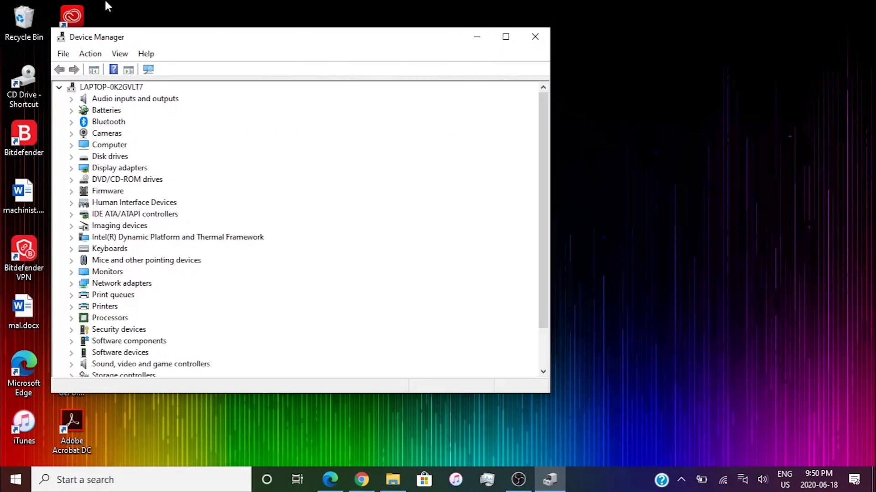
{"action": "left_click", "coordinate": [71, 168]}
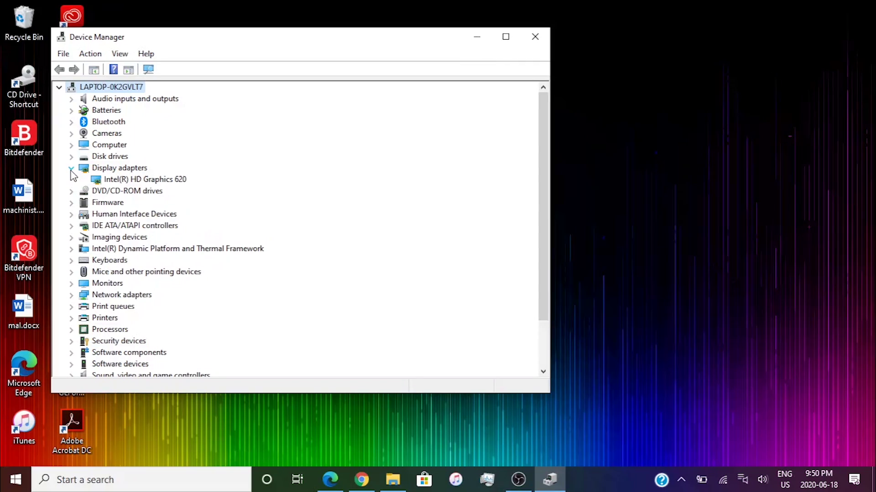
{"action": "left_click", "coordinate": [129, 183]}
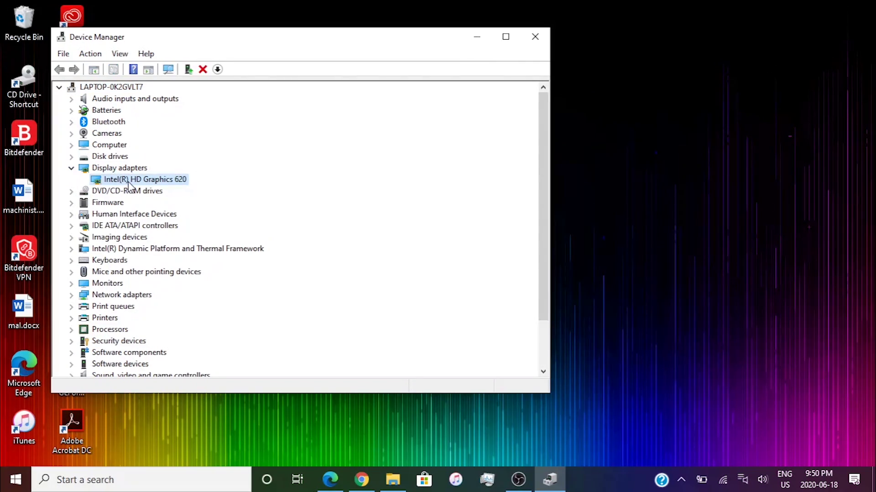
{"action": "left_click", "coordinate": [188, 72]}
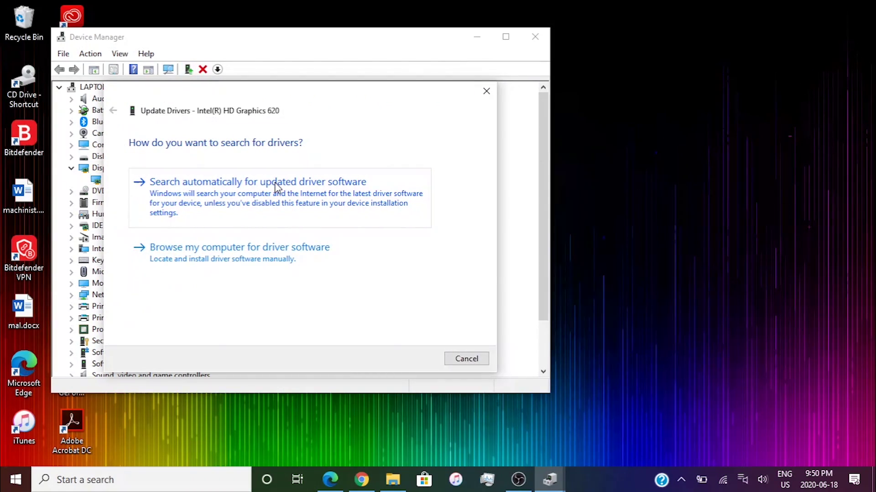
{"action": "left_click", "coordinate": [276, 182]}
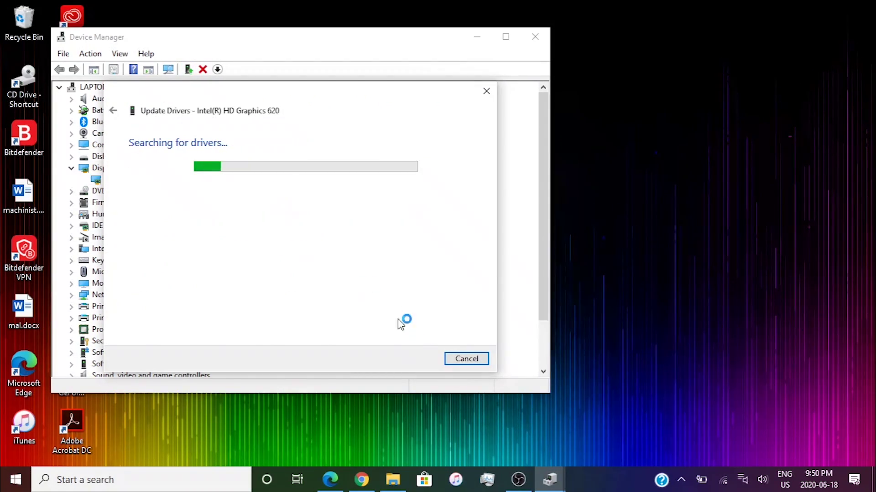
{"action": "left_click", "coordinate": [464, 360]}
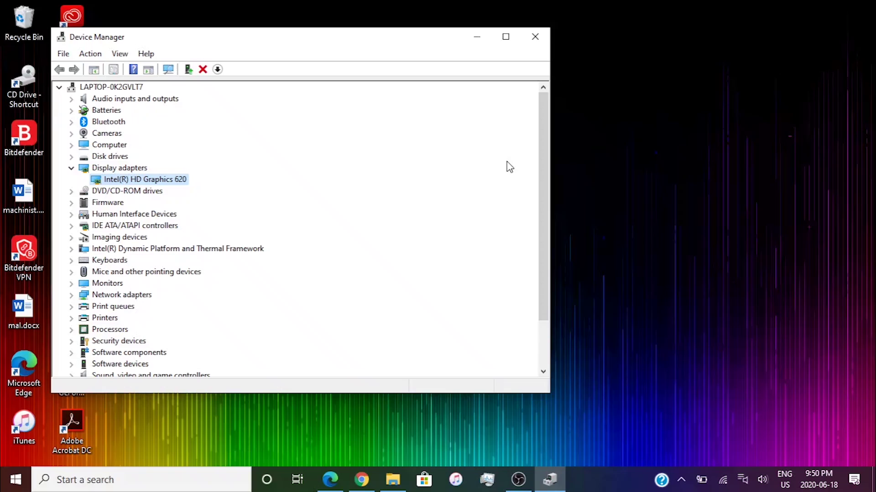
Close Device Manager and open the GeForce NOW System Requirements page in Chrome.
{"action": "left_click", "coordinate": [535, 36]}
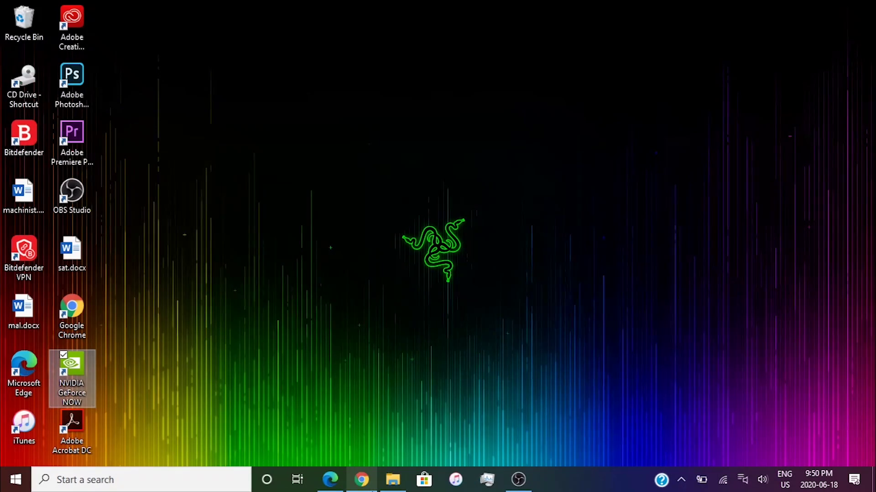
{"action": "mouse_move", "coordinate": [361, 479]}
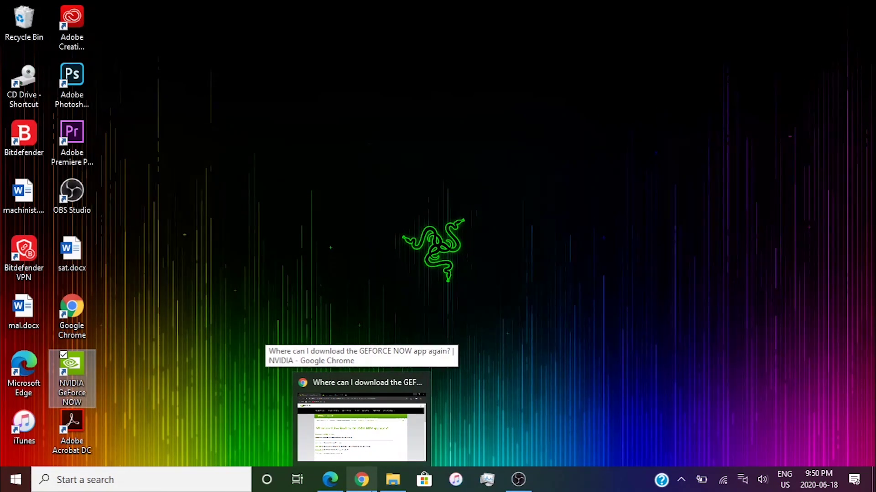
{"action": "left_click", "coordinate": [360, 424]}
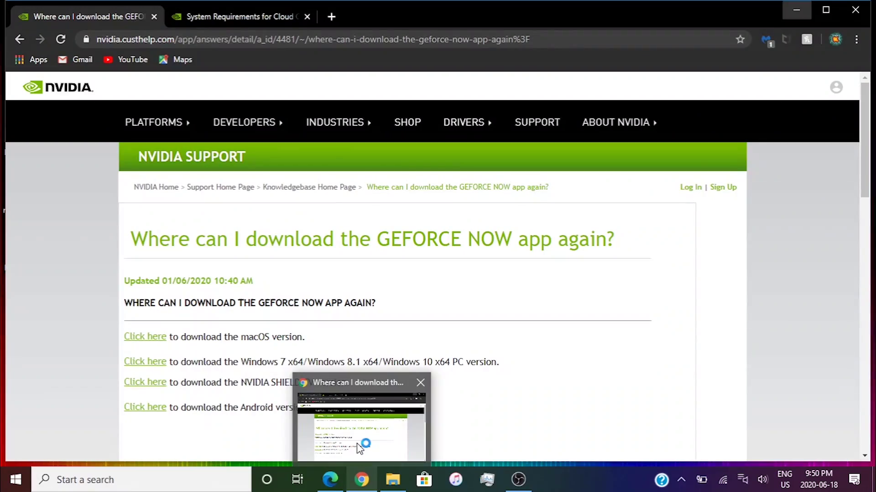
{"action": "left_click", "coordinate": [264, 18]}
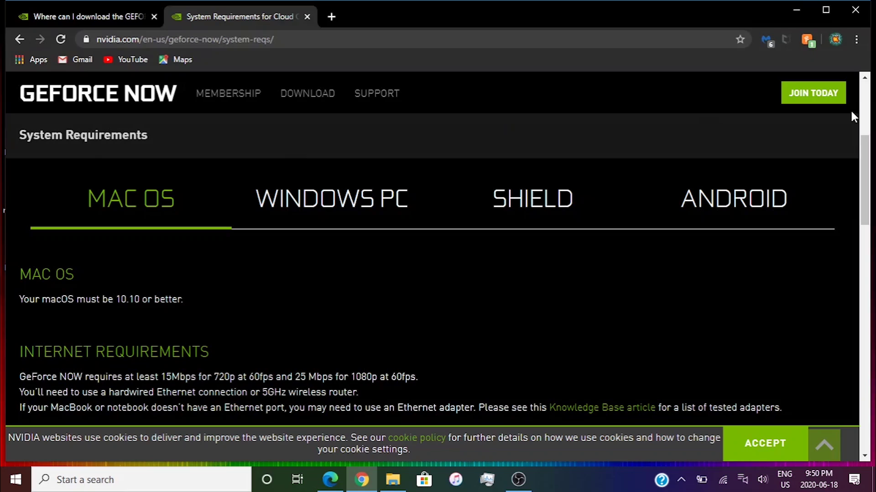
Scroll through and highlight the MAC OS requirements, including the internet requirements text.
{"action": "scroll", "coordinate": [867, 159], "scroll_direction": "down", "scroll_amount": 2}
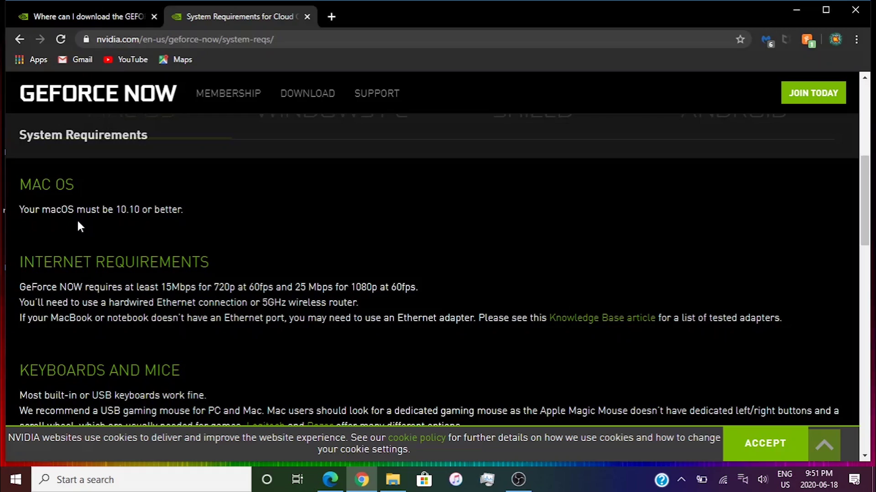
{"action": "left_click", "coordinate": [861, 274]}
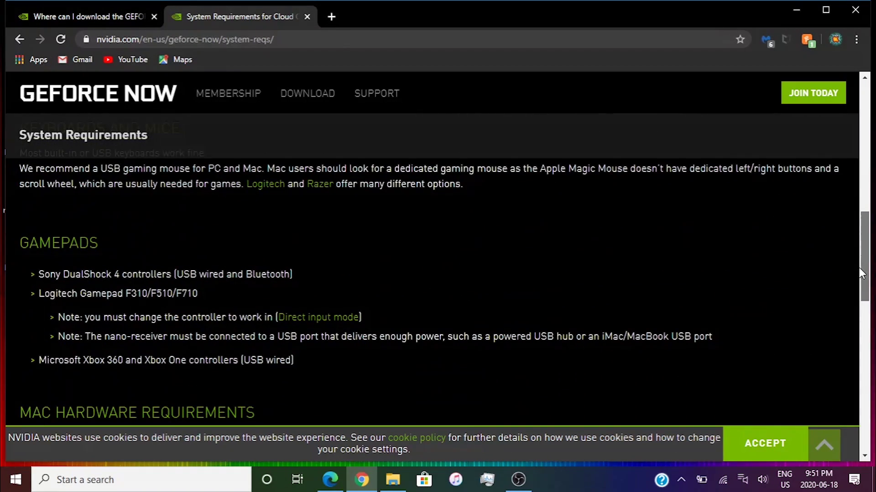
{"action": "scroll", "coordinate": [412, 288], "scroll_direction": "up", "scroll_amount": 5}
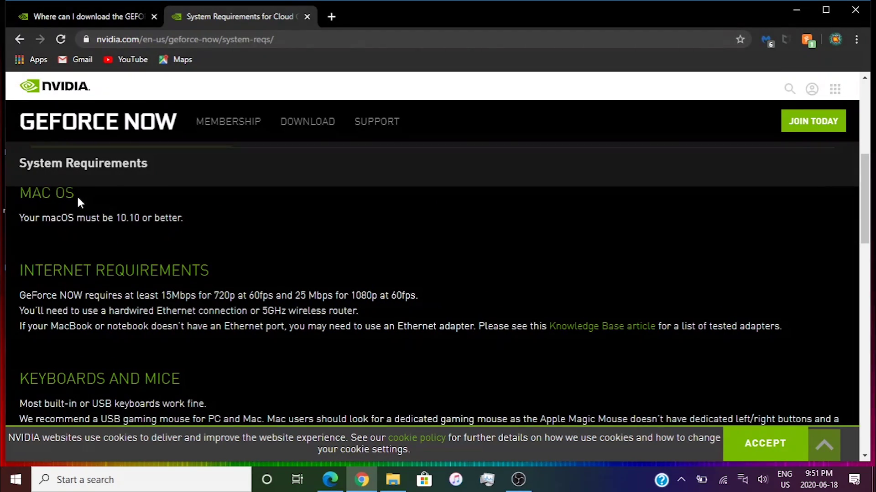
{"action": "left_click_drag", "start_coordinate": [77, 196], "coordinate": [19, 195]}
{"action": "left_click_drag", "start_coordinate": [210, 271], "coordinate": [192, 271]}
{"action": "left_click_drag", "start_coordinate": [38, 295], "coordinate": [19, 295]}
{"action": "left_click", "coordinate": [109, 292]}
{"action": "left_click_drag", "start_coordinate": [864, 179], "coordinate": [860, 293]}
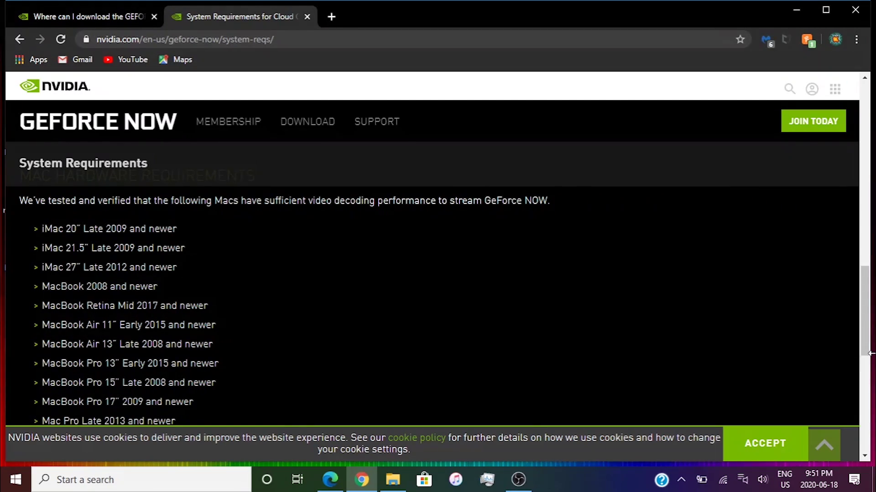
{"action": "left_click_drag", "start_coordinate": [862, 330], "coordinate": [867, 185]}
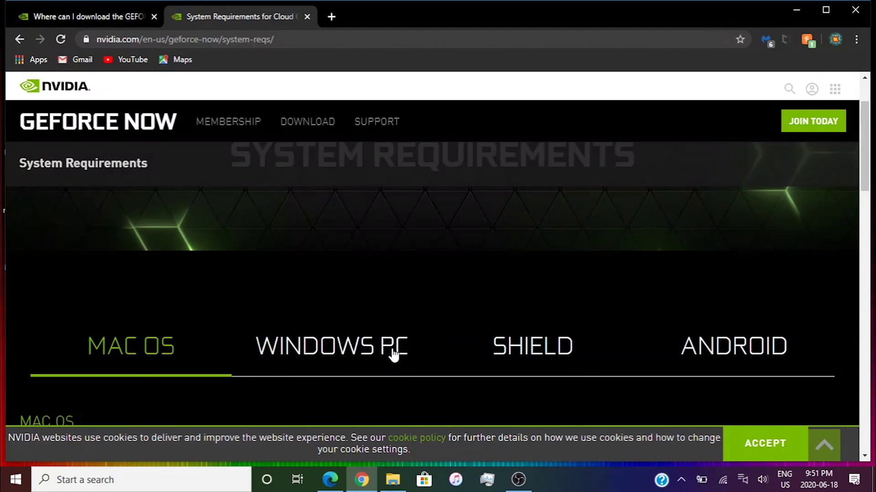
Show the Windows PC requirements and read the 64-bit Windows, internet speed and hardware sections.
{"action": "left_click", "coordinate": [322, 371]}
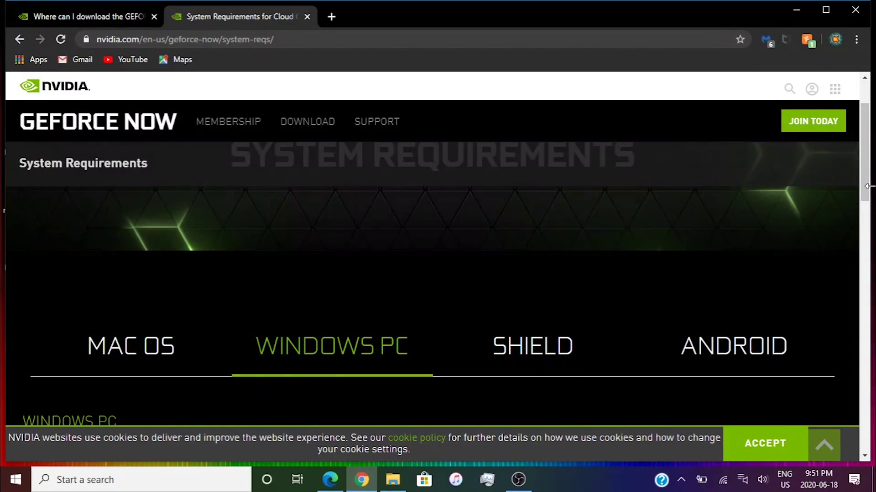
{"action": "scroll", "coordinate": [841, 238], "scroll_direction": "down", "scroll_amount": 4}
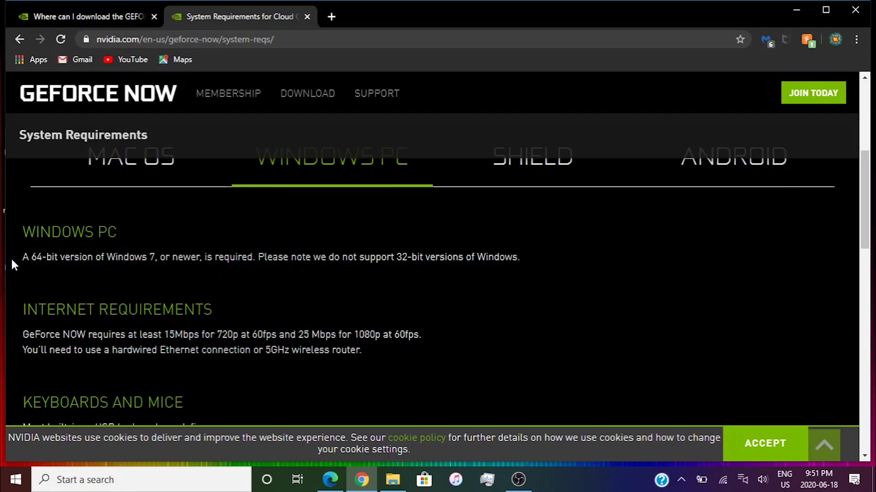
{"action": "left_click_drag", "start_coordinate": [19, 258], "coordinate": [201, 264]}
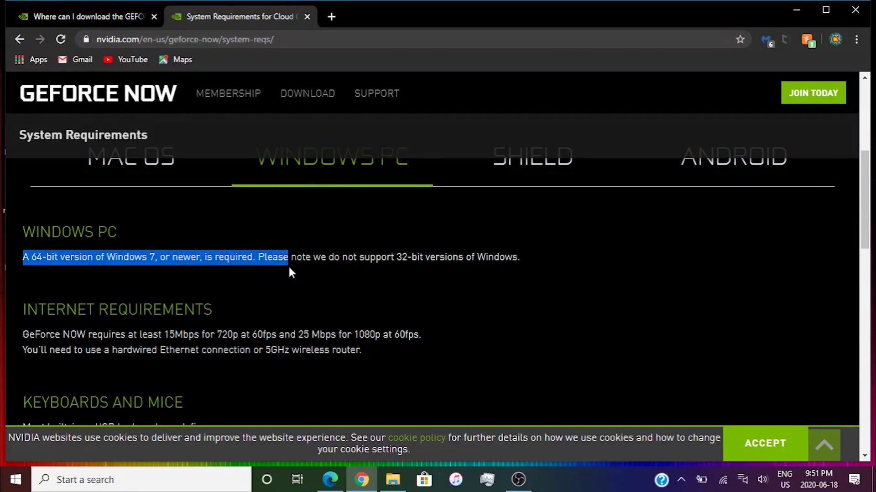
{"action": "left_click_drag", "start_coordinate": [387, 258], "coordinate": [505, 258]}
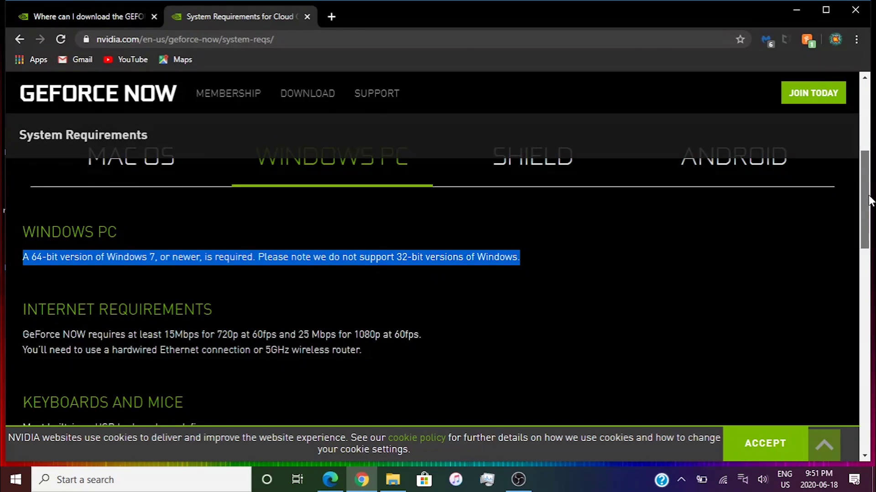
{"action": "scroll", "coordinate": [869, 201], "scroll_direction": "down", "scroll_amount": 1}
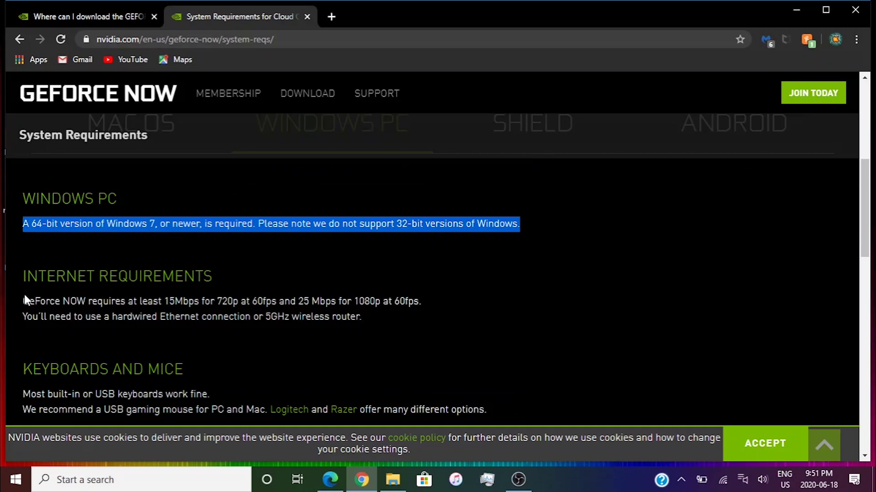
{"action": "left_click_drag", "start_coordinate": [24, 297], "coordinate": [477, 319]}
{"action": "left_click_drag", "start_coordinate": [870, 228], "coordinate": [823, 325]}
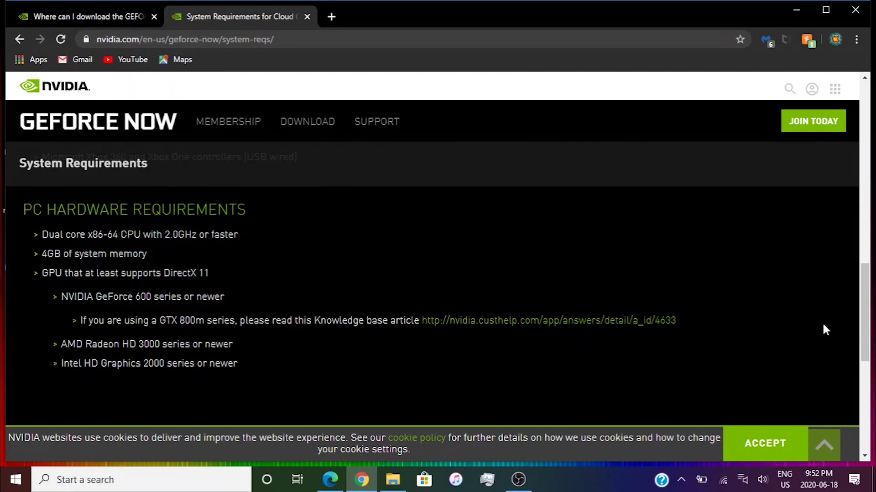